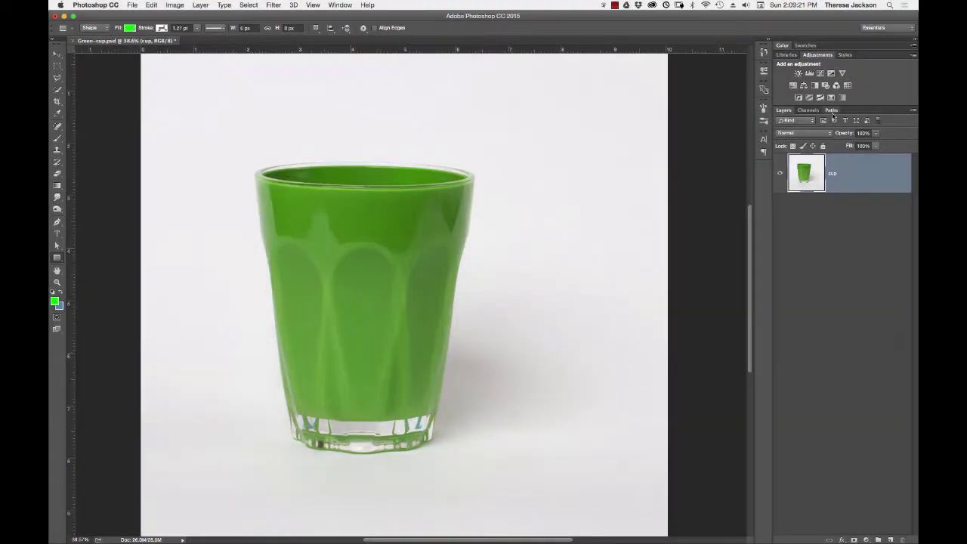
Display the saved cup path's outline on the photo and switch to the Pen tool
click(832, 111)
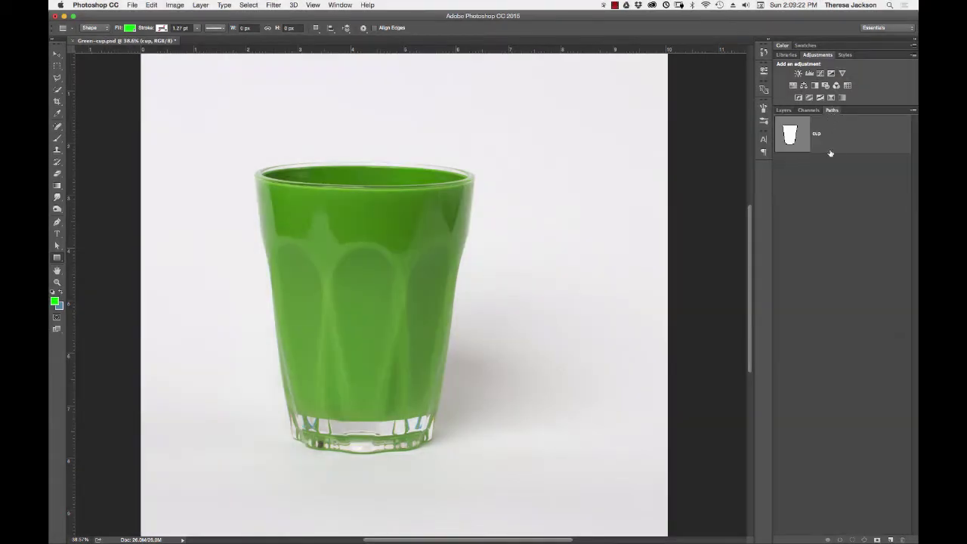
click(791, 139)
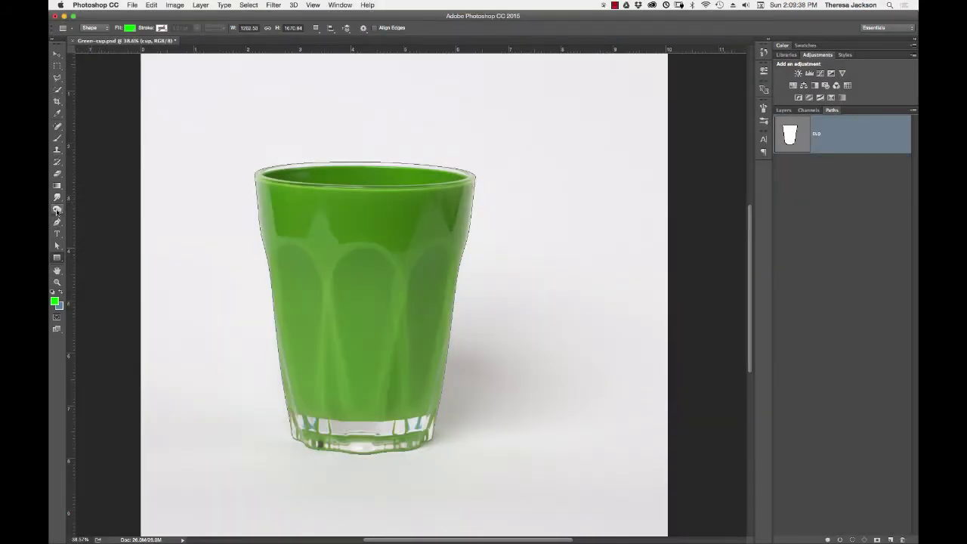
click(56, 221)
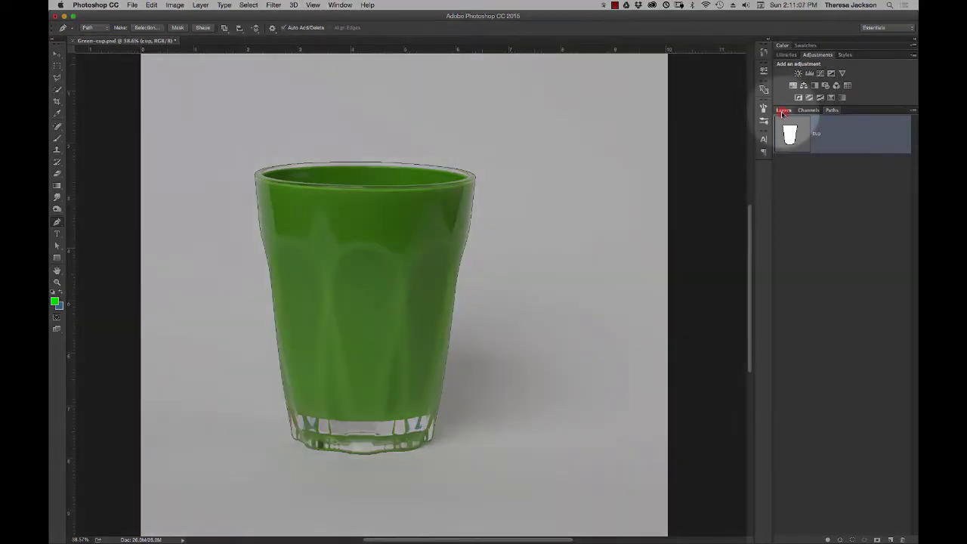
Back in the Layers panel, set the Rectangle tool to Shape mode
click(784, 111)
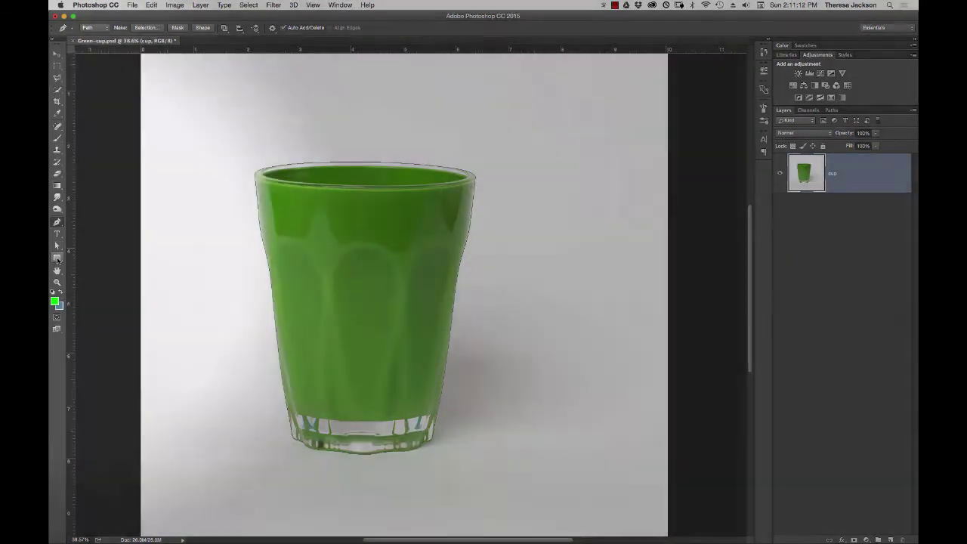
click(57, 259)
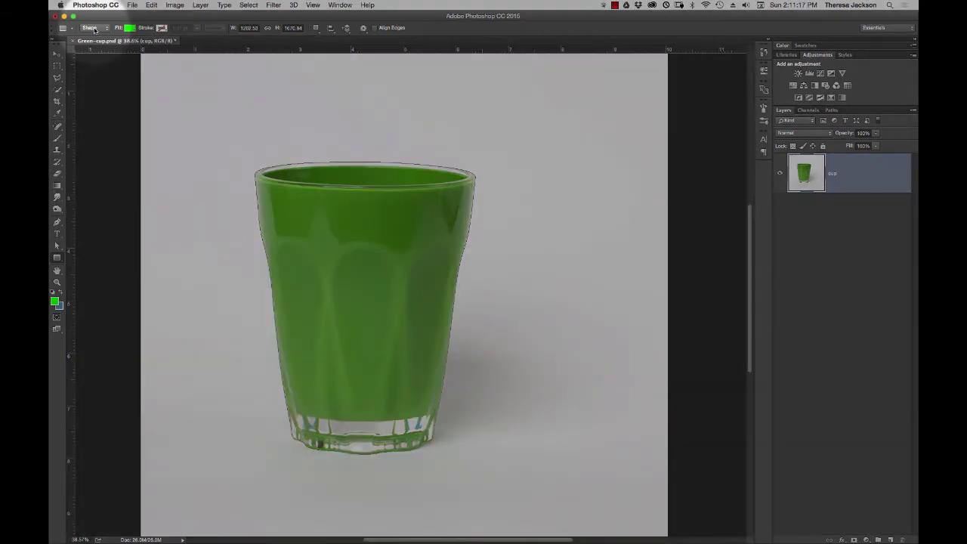
click(95, 28)
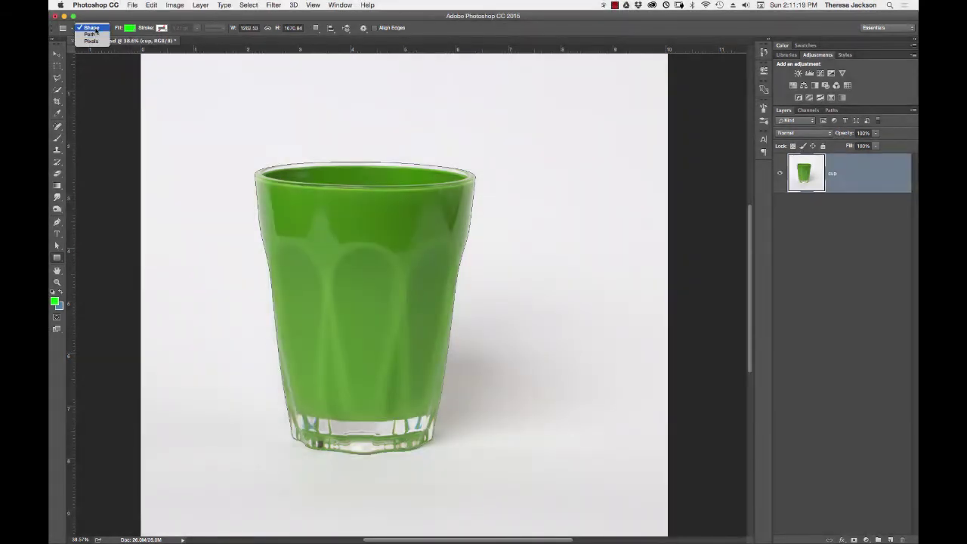
click(93, 28)
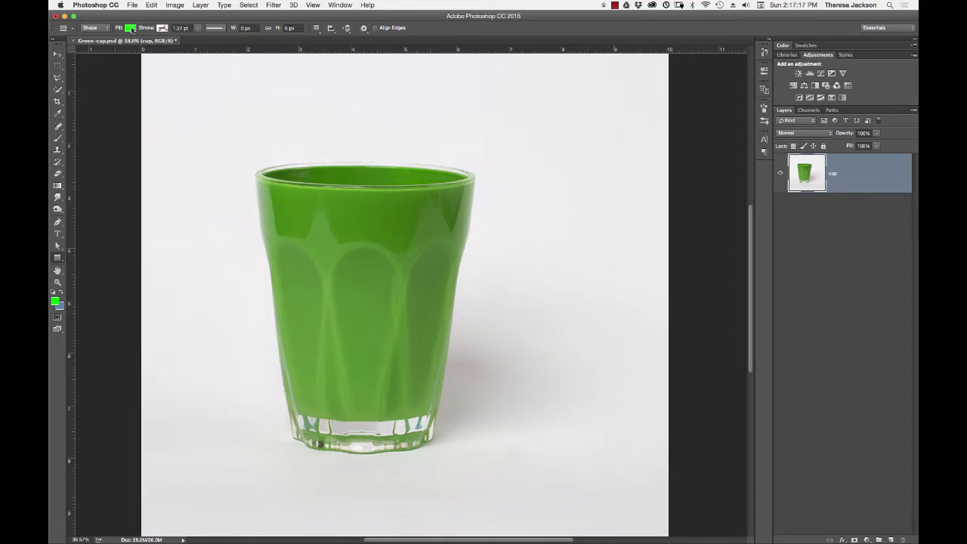
Draw a blue-filled 1734 × 1957 px rectangle shape covering the whole cup
click(131, 29)
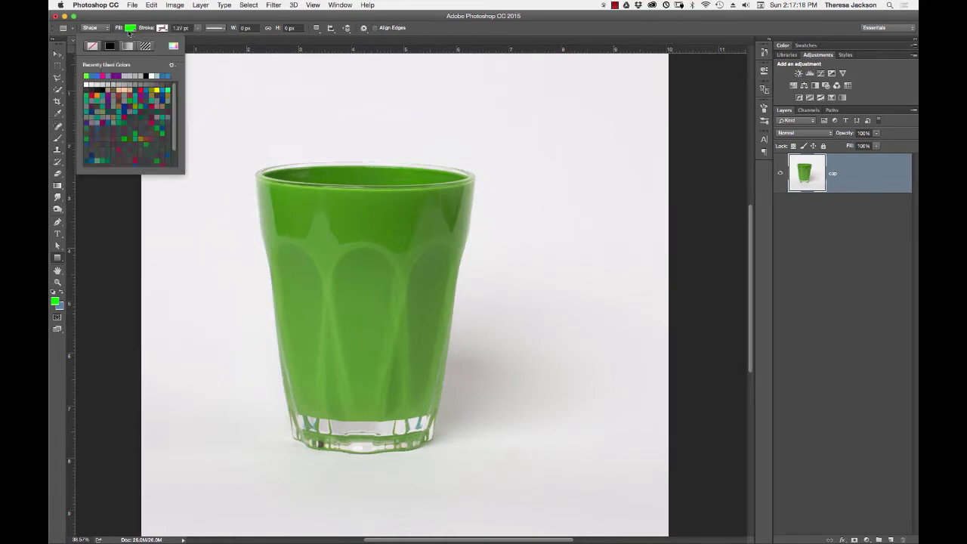
click(90, 74)
click(219, 138)
drag(220, 137, 522, 479)
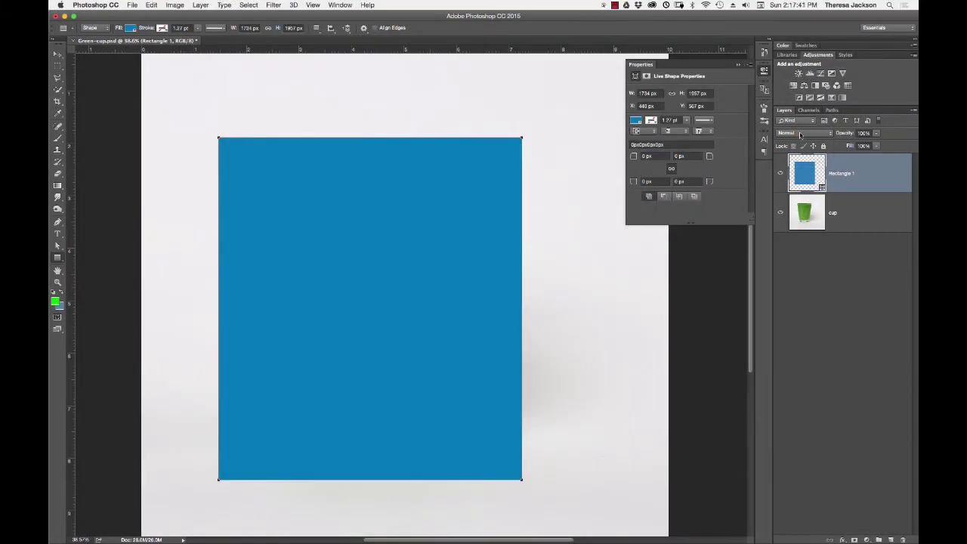
Change Rectangle 1's blend mode to Color
click(801, 134)
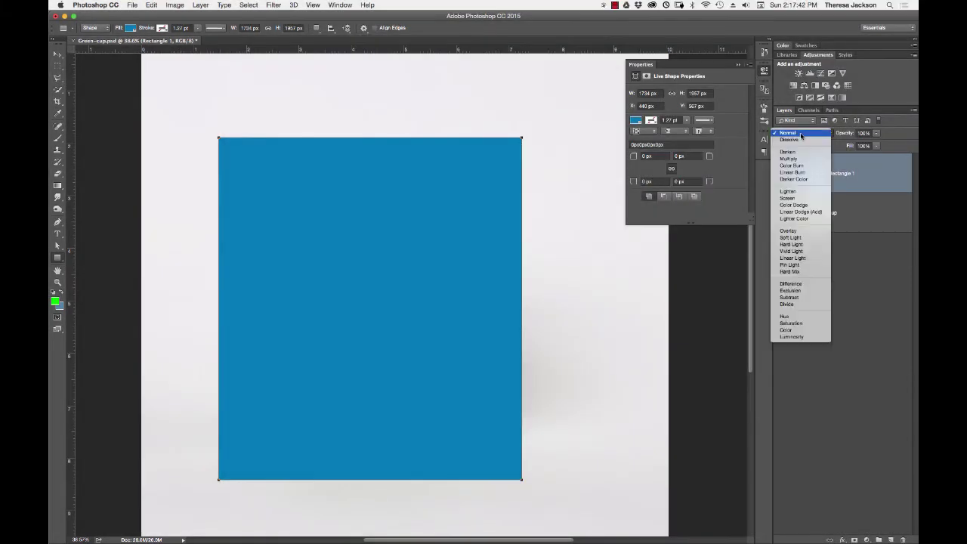
click(786, 331)
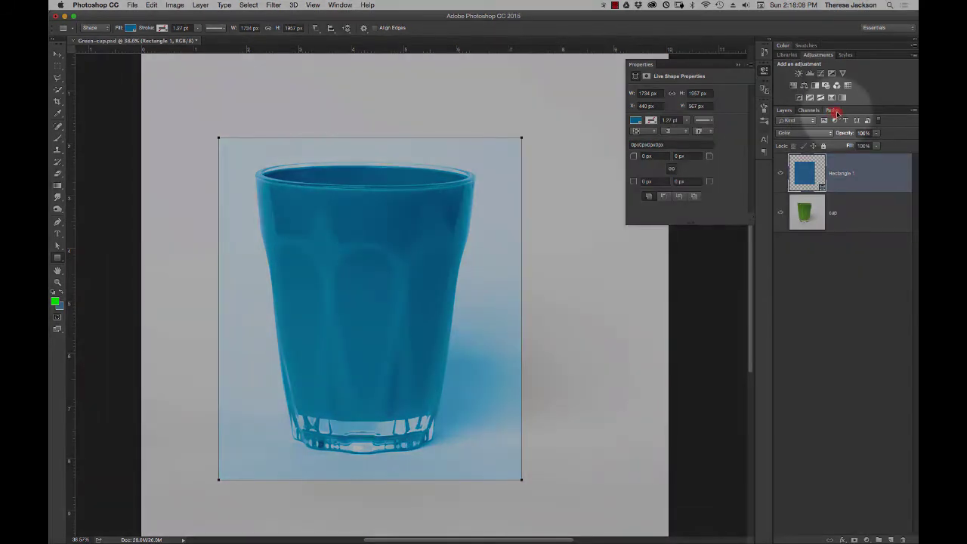
Load the saved cup path as a selection from the Paths panel
click(832, 111)
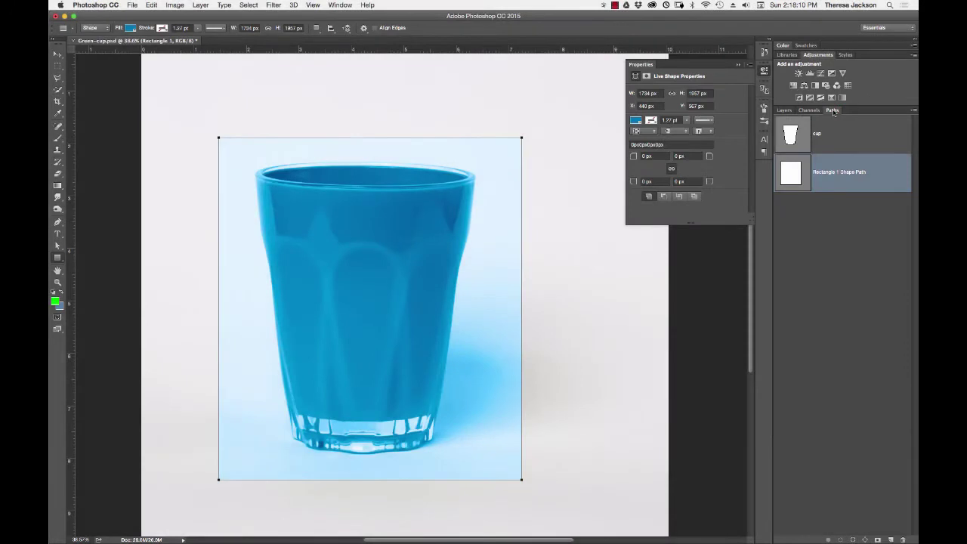
super+click(794, 139)
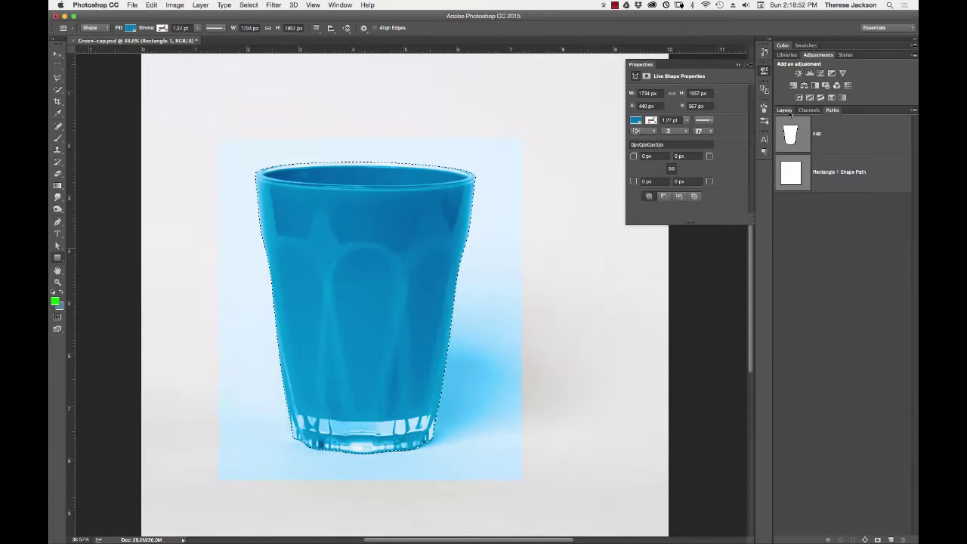
Add a layer mask to Rectangle 1 from the cup selection
click(786, 112)
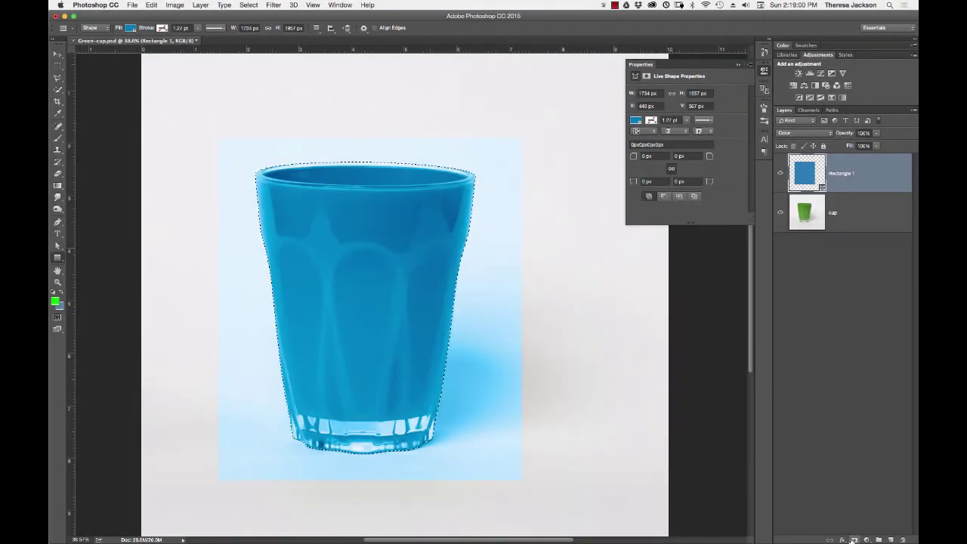
click(854, 539)
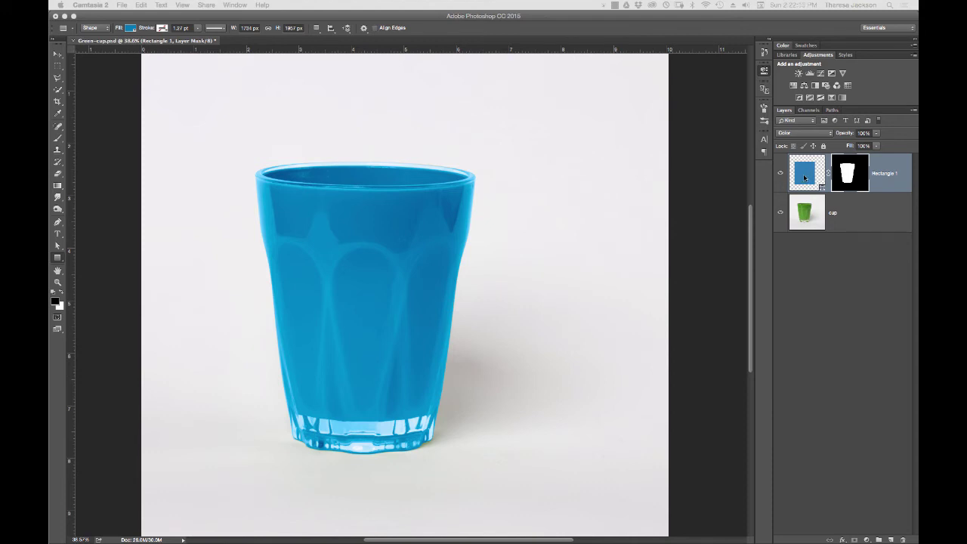
Recolour Rectangle 1's fill to a duller purple #8f4e99, then hide the layer
double_click(805, 178)
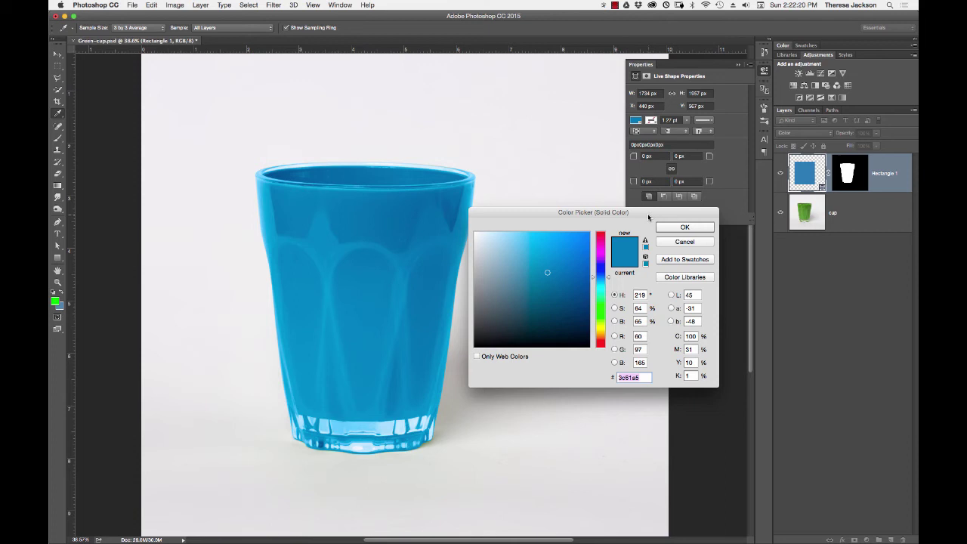
drag(646, 215, 654, 256)
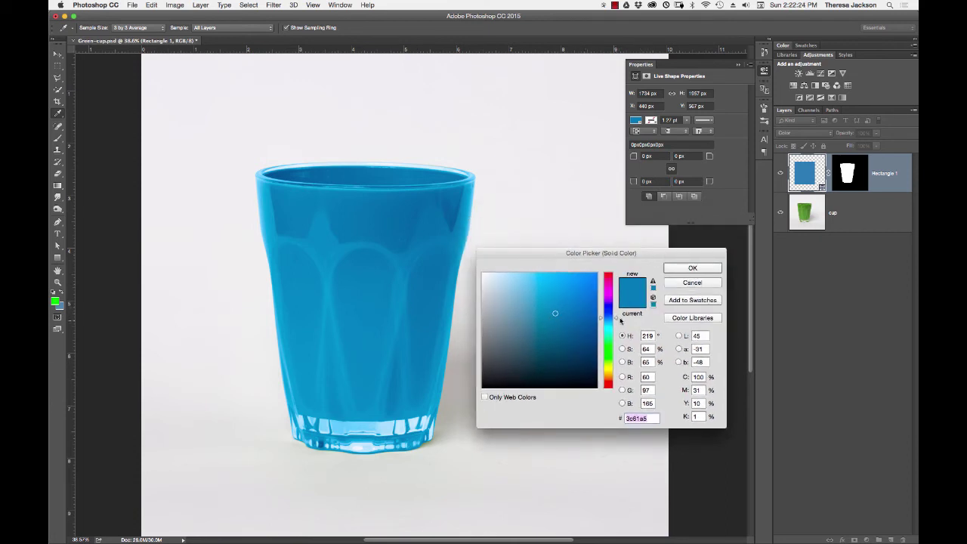
drag(616, 320, 616, 295)
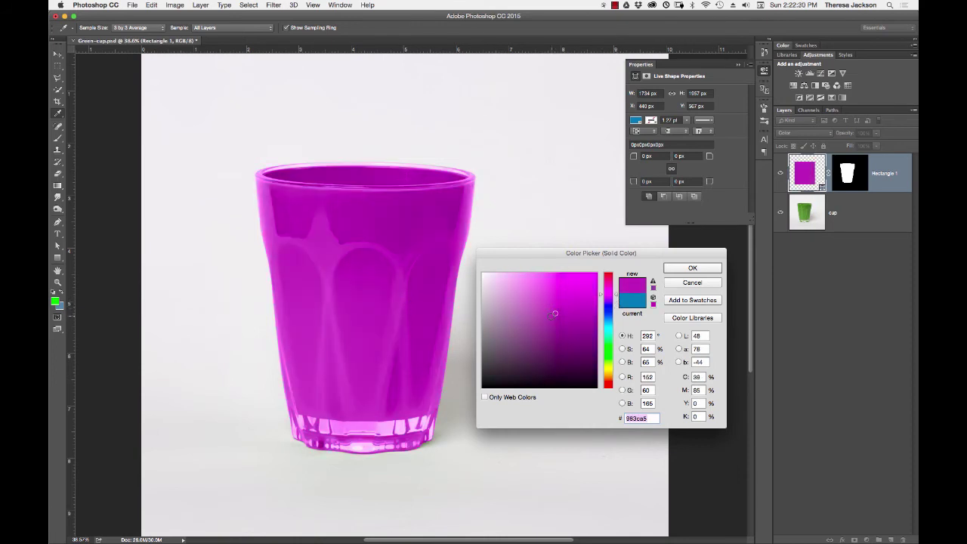
drag(554, 316, 537, 319)
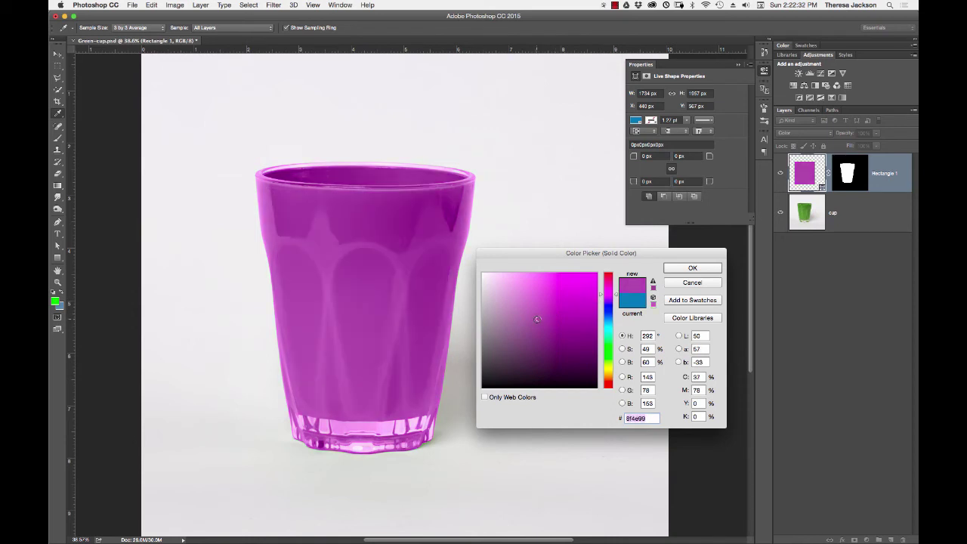
click(690, 269)
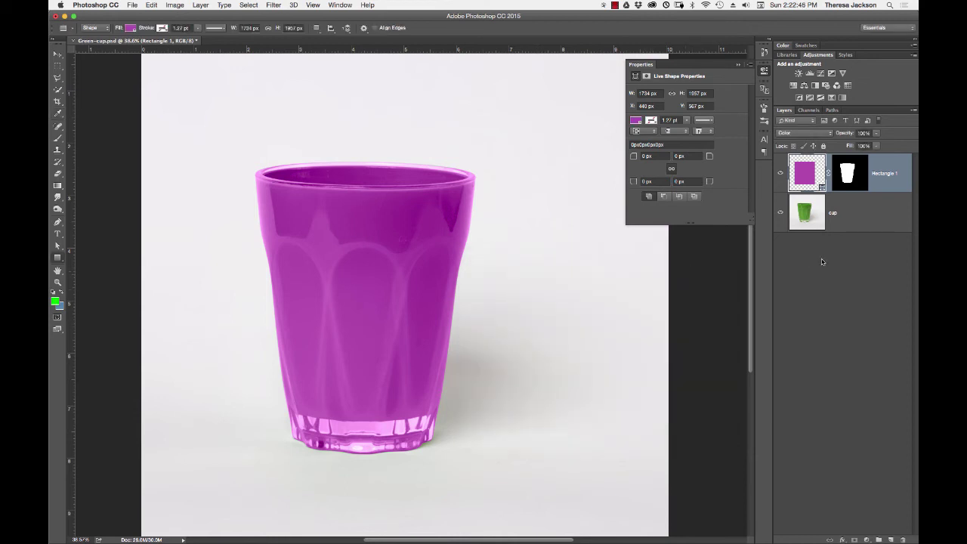
click(781, 173)
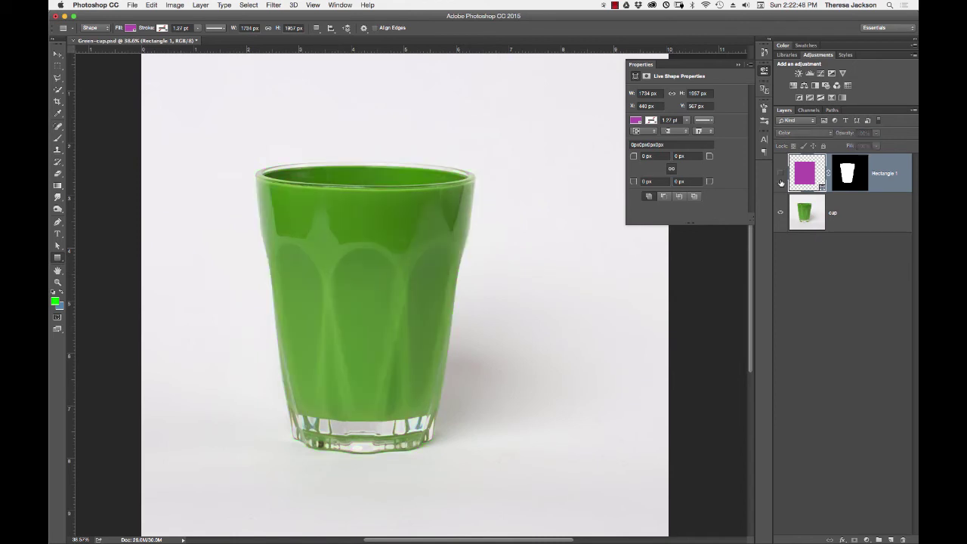
Duplicate the purple layer, hide the original, and recolour the copy teal (about #4e998f)
click(780, 173)
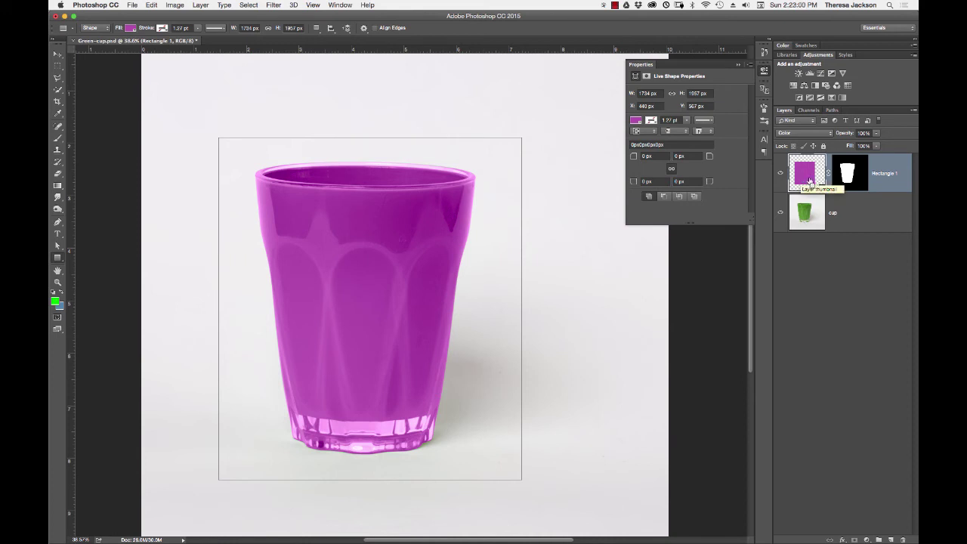
key(super+j)
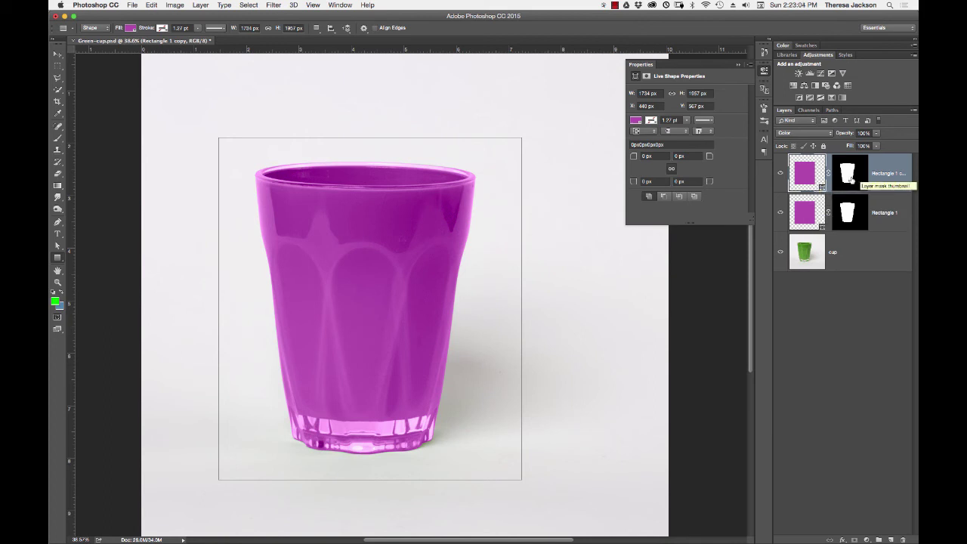
click(782, 214)
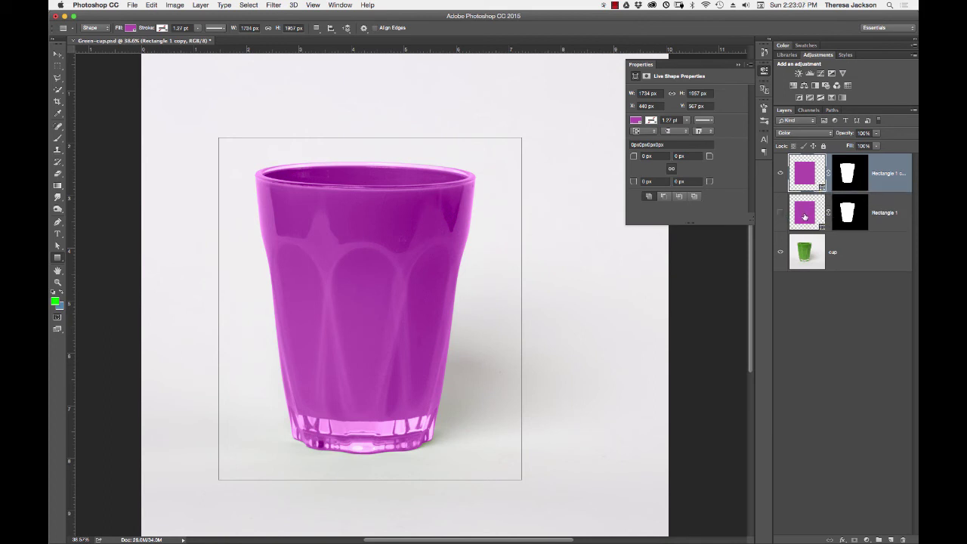
double_click(804, 175)
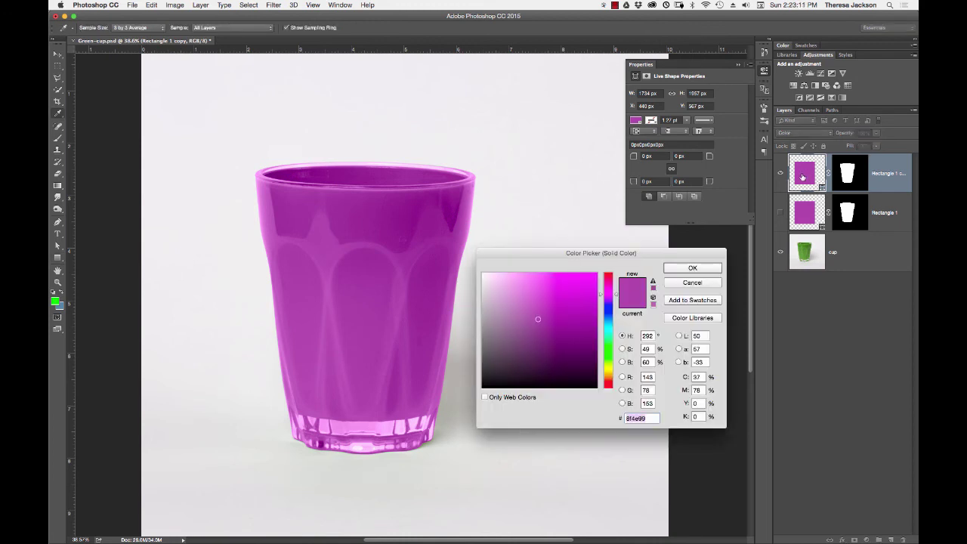
drag(614, 296, 617, 337)
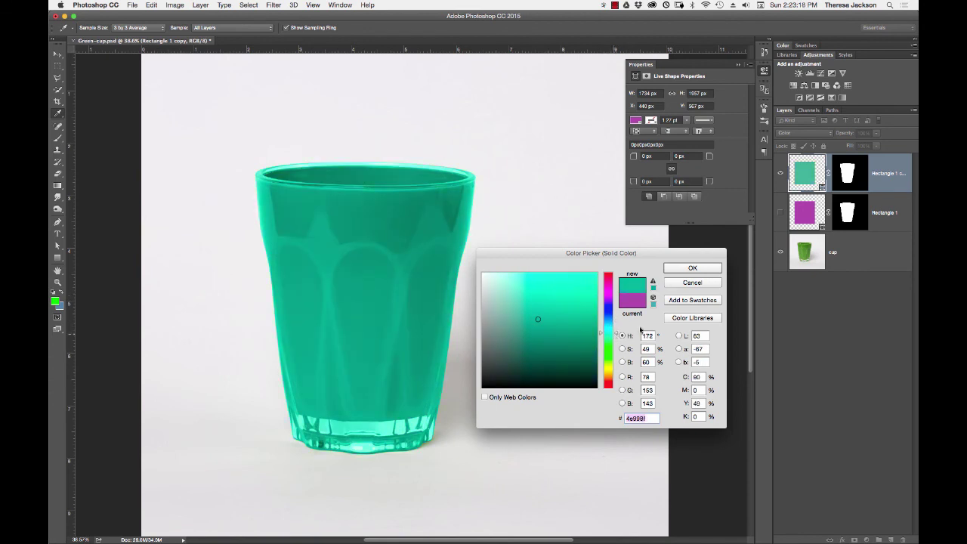
click(691, 268)
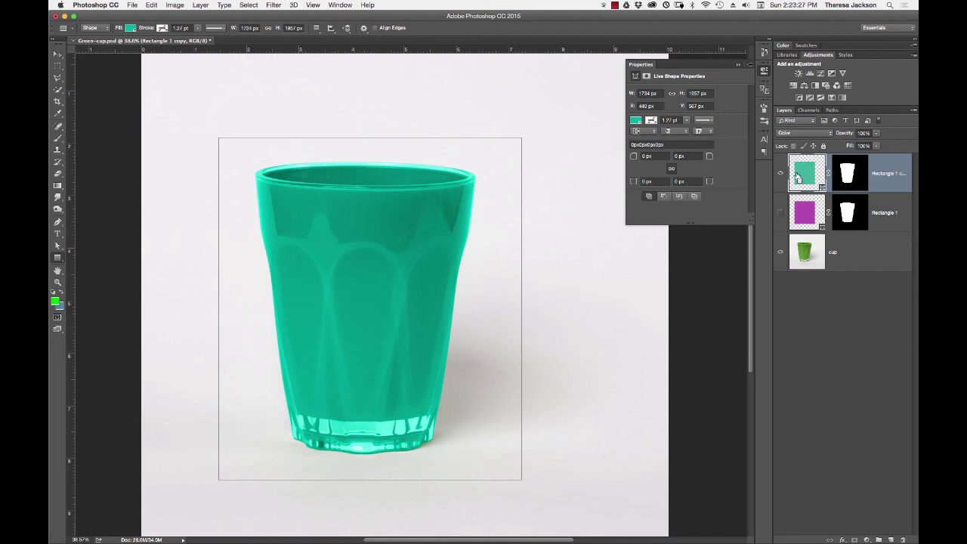
Duplicate the teal layer, hide it, and recolour the new copy orange (#ba8a23)
key(super+j)
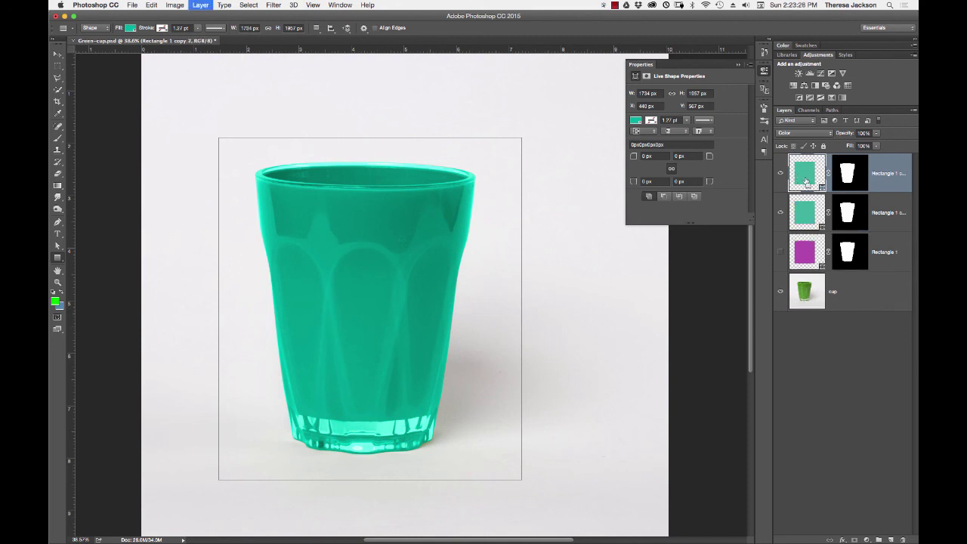
click(781, 213)
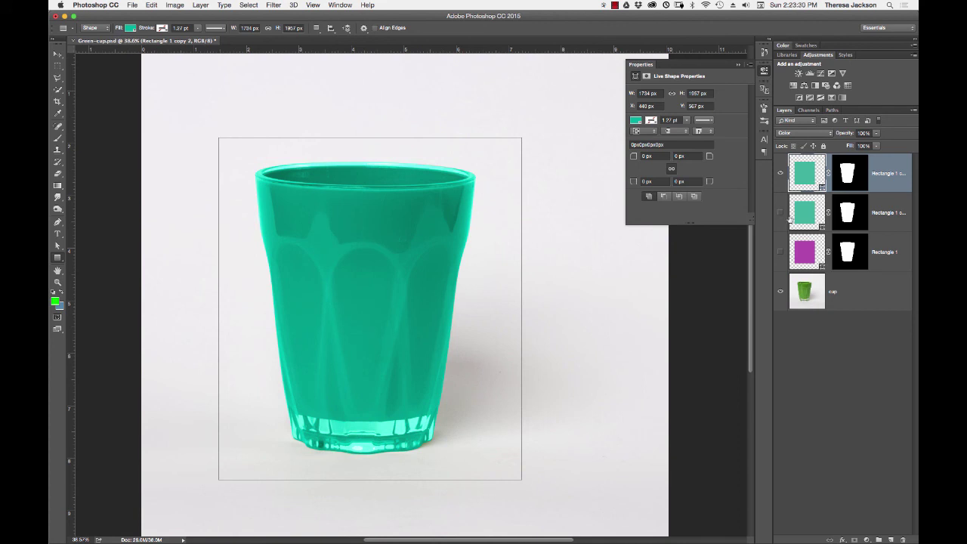
double_click(803, 176)
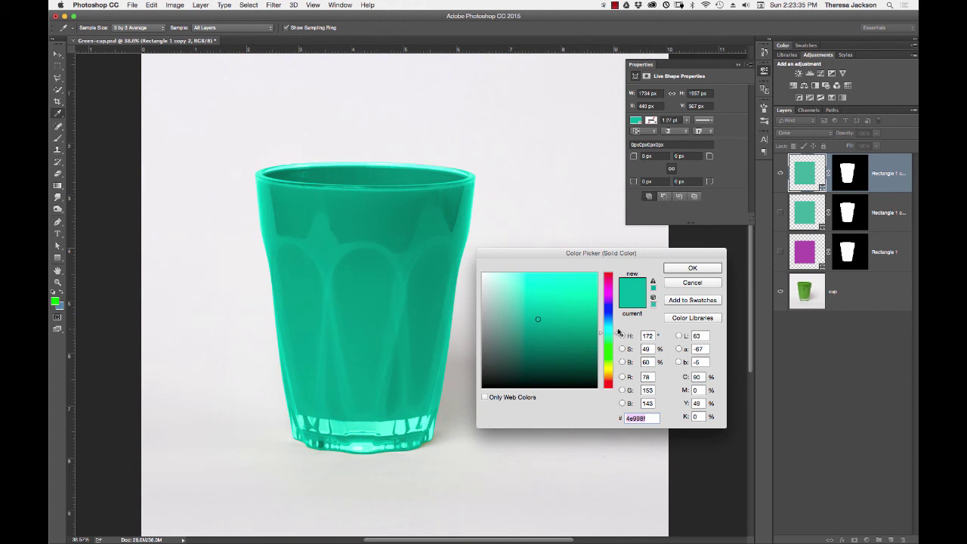
drag(619, 335, 613, 371)
drag(552, 311, 576, 304)
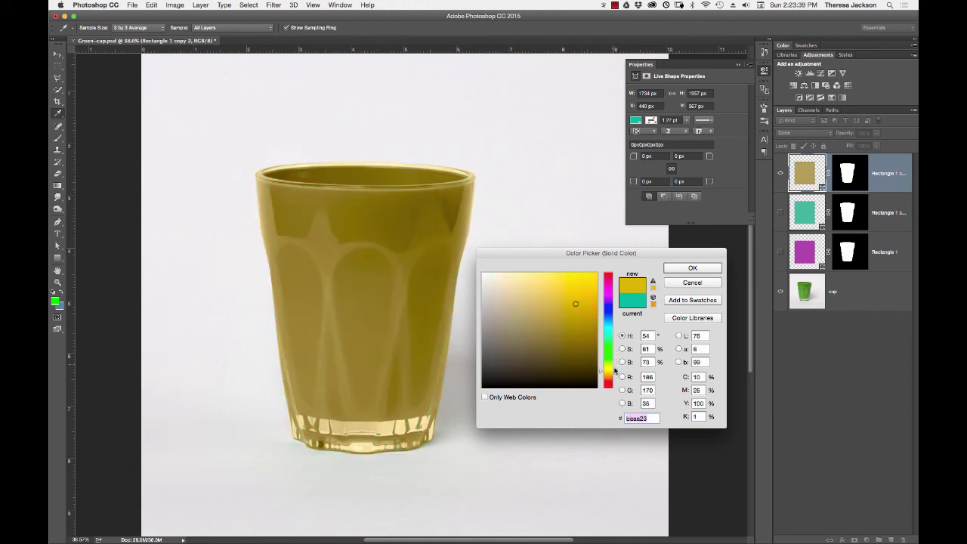
drag(616, 370, 616, 377)
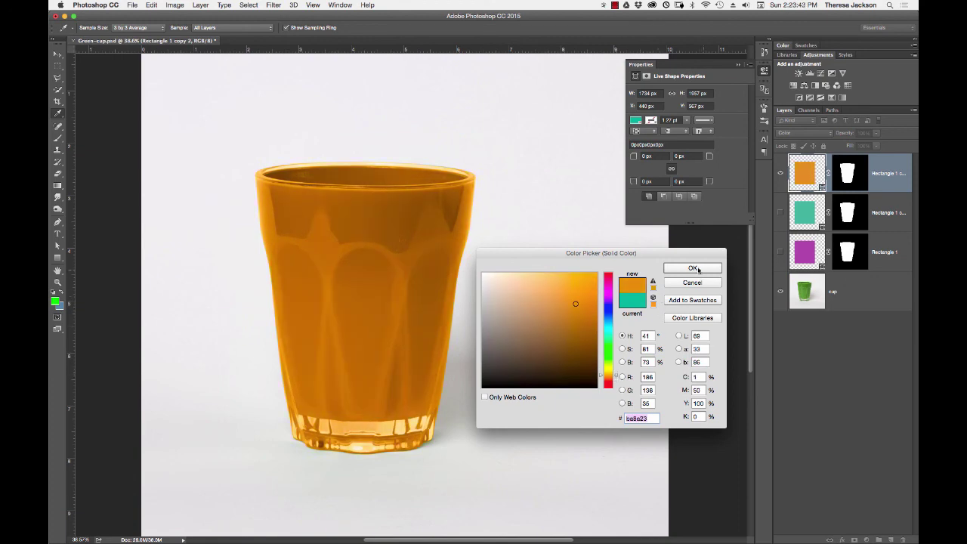
click(693, 269)
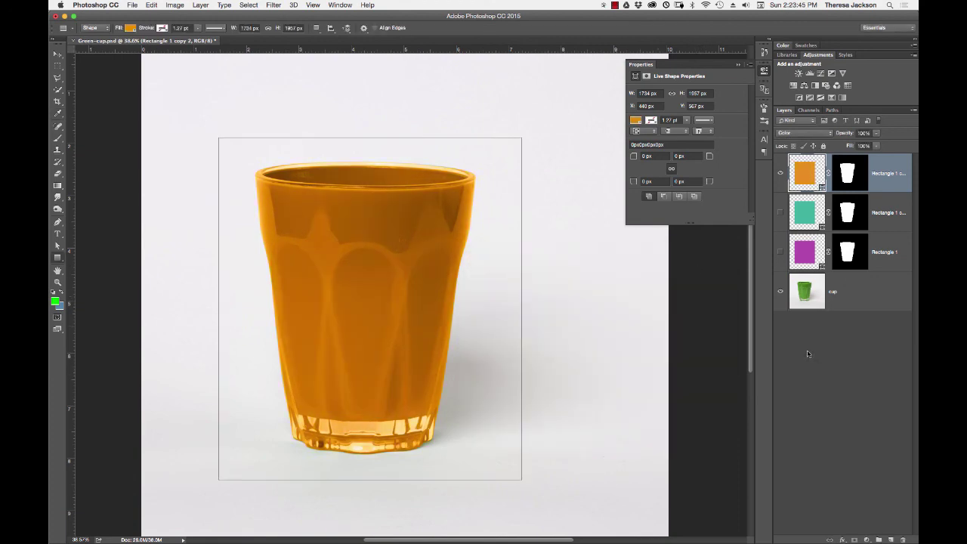
Toggle the orange, purple and teal layers to compare colours, leaving orange visible
click(781, 174)
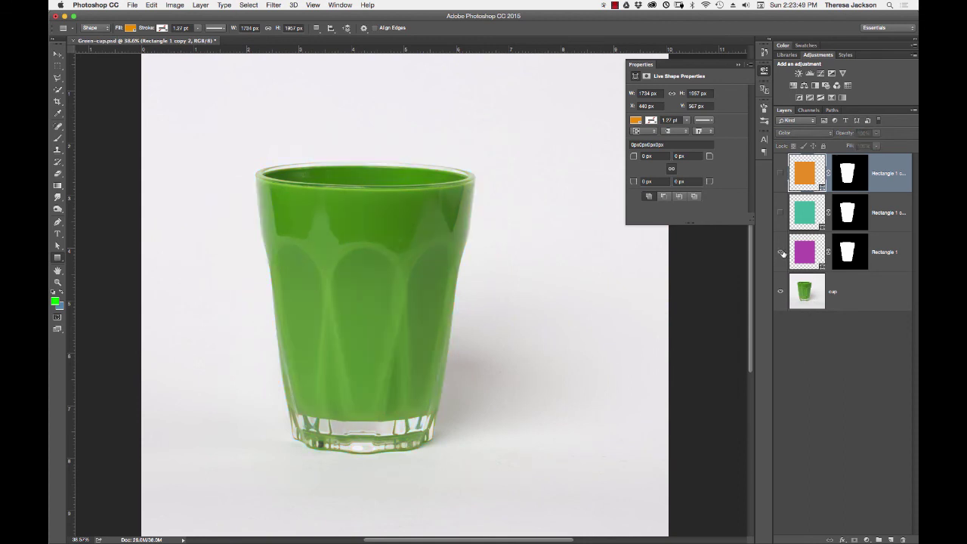
click(782, 254)
click(782, 254)
click(782, 213)
click(782, 213)
click(782, 174)
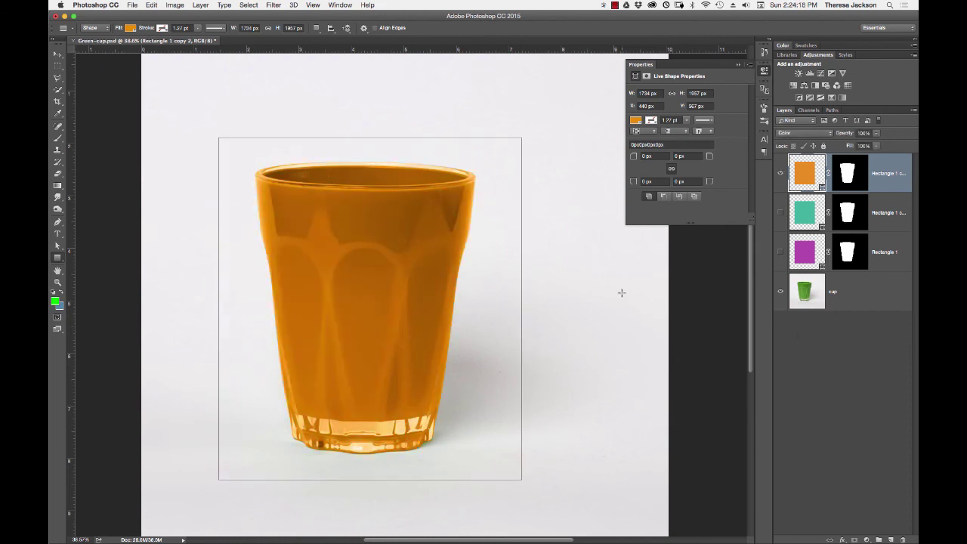